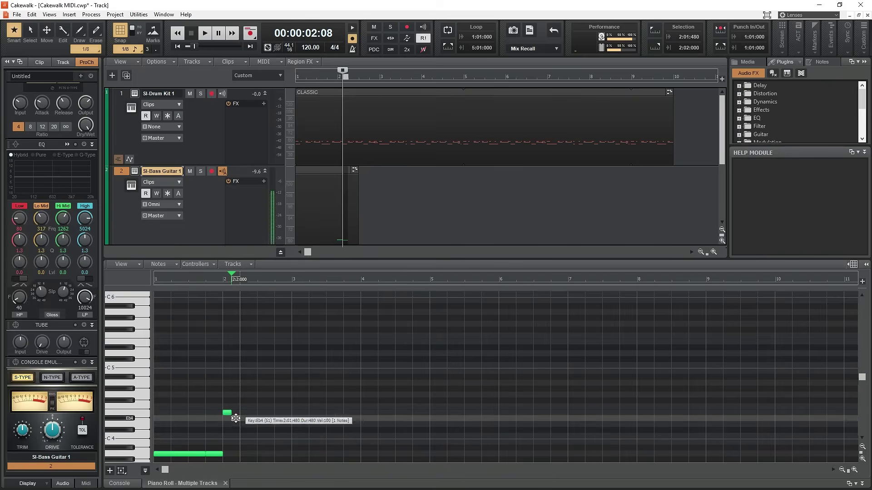
Step: Draw the opening bass notes in the piano roll, including two longer notes
{"action": "left_click", "coordinate": [249, 442]}
{"action": "left_click", "coordinate": [265, 430]}
{"action": "left_click", "coordinate": [283, 425]}
{"action": "left_click_drag", "start_coordinate": [293, 454], "coordinate": [360, 454]}
{"action": "left_click", "coordinate": [177, 47]}
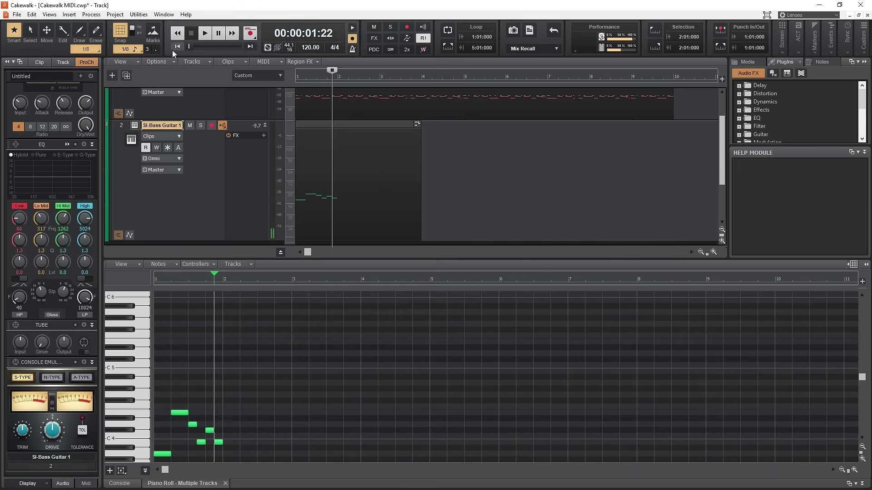
{"action": "left_click", "coordinate": [218, 413]}
{"action": "left_click_drag", "start_coordinate": [222, 413], "coordinate": [257, 413]}
Step: Add more notes to extend the bass line, including another longer note
{"action": "left_click", "coordinate": [236, 454]}
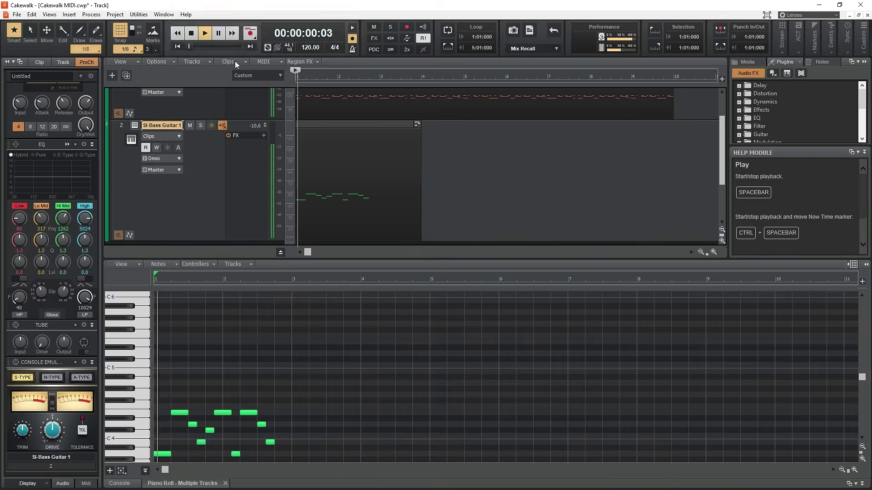
{"action": "left_click", "coordinate": [262, 424]}
{"action": "left_click", "coordinate": [270, 430]}
{"action": "left_click", "coordinate": [283, 443]}
{"action": "left_click_drag", "start_coordinate": [293, 454], "coordinate": [308, 454]}
{"action": "left_click", "coordinate": [205, 33]}
Step: Play the bass line from the start, show the velocity lane and enlarge the piano roll
{"action": "left_click", "coordinate": [190, 32]}
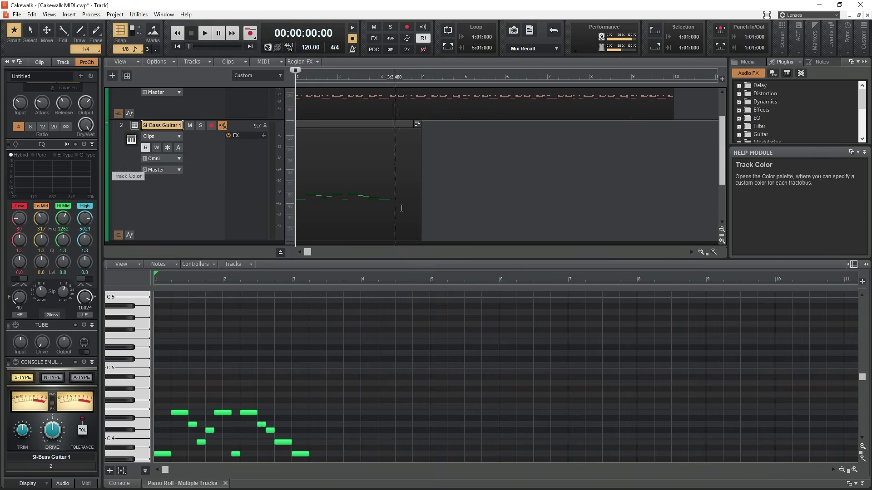
{"action": "left_click", "coordinate": [145, 471]}
{"action": "key", "text": "shift+d"}
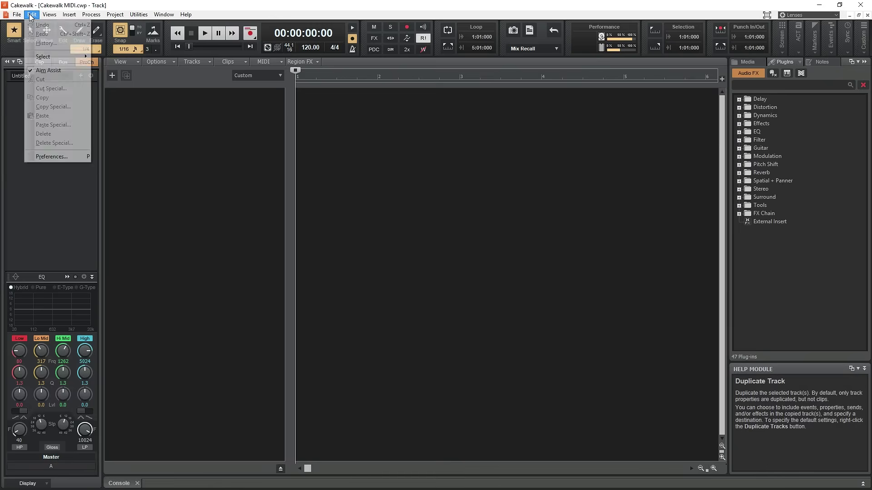
{"action": "left_click", "coordinate": [82, 157]}
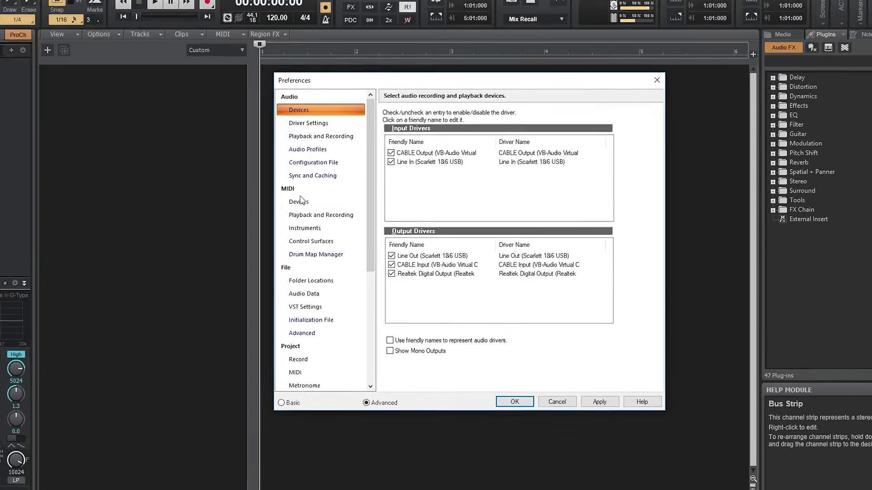
{"action": "left_click", "coordinate": [328, 207]}
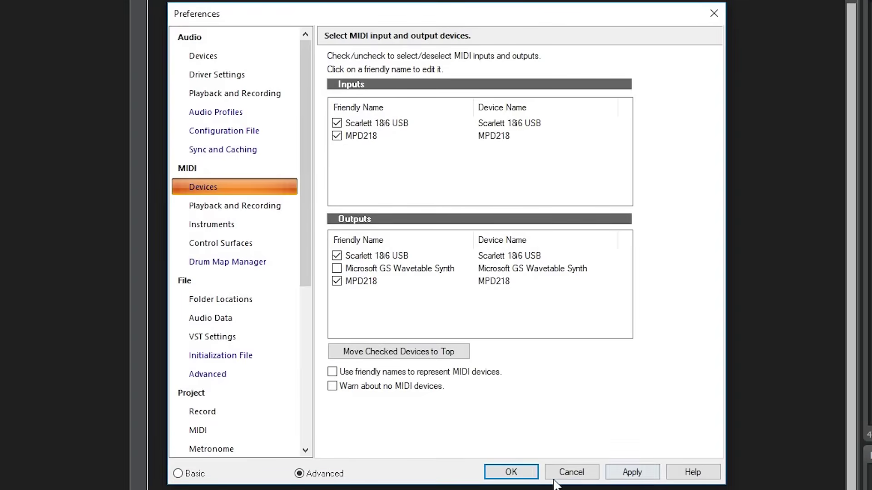
{"action": "left_click", "coordinate": [523, 473]}
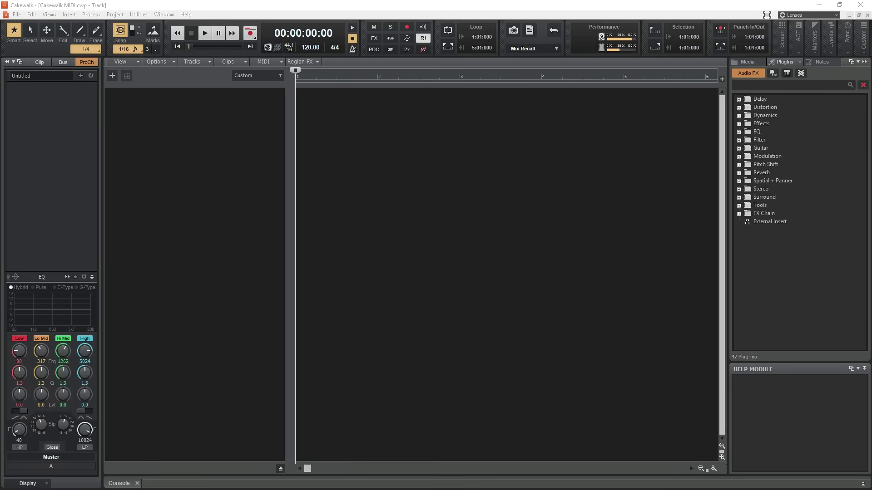
Step: Insert an SI-Drum Kit instrument track from the track pane's Insert Instrument option
{"action": "left_click", "coordinate": [173, 271]}
{"action": "right_click", "coordinate": [176, 250]}
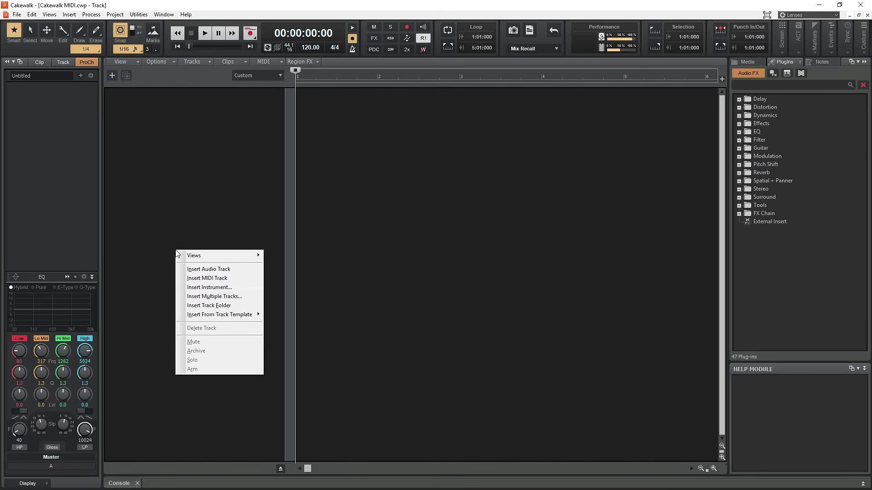
{"action": "left_click", "coordinate": [227, 288]}
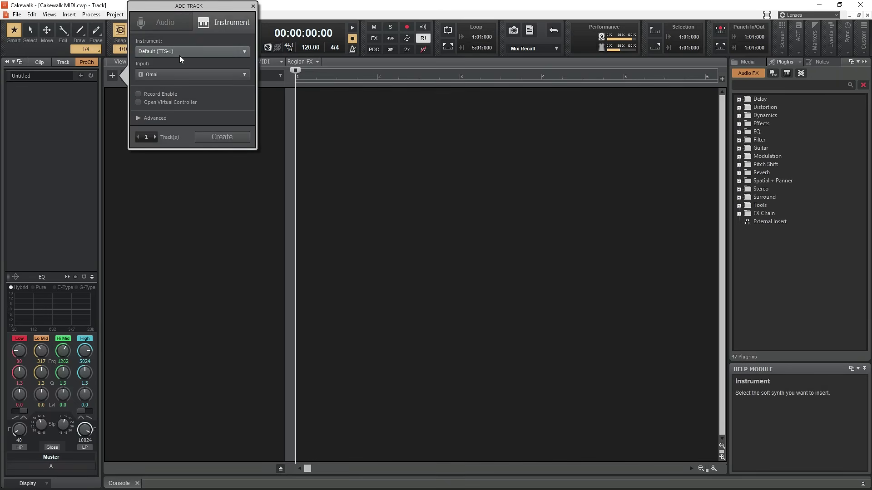
{"action": "left_click", "coordinate": [179, 52]}
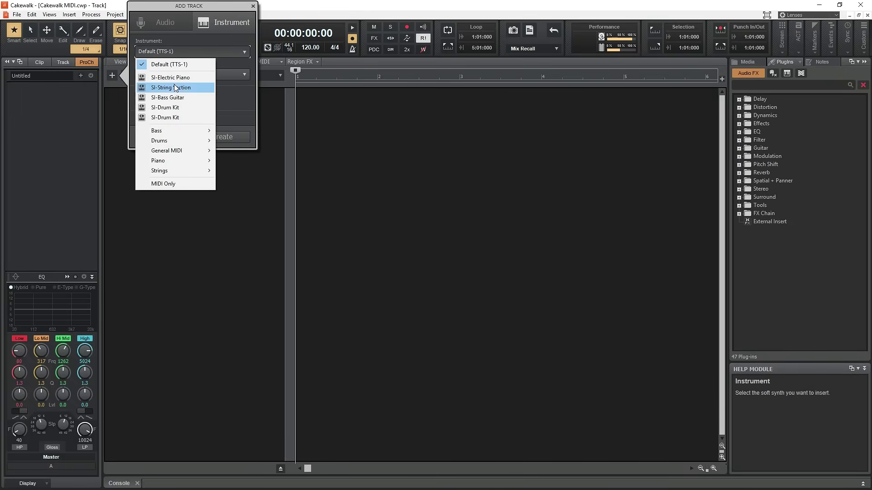
{"action": "left_click", "coordinate": [173, 112]}
{"action": "left_click", "coordinate": [217, 137]}
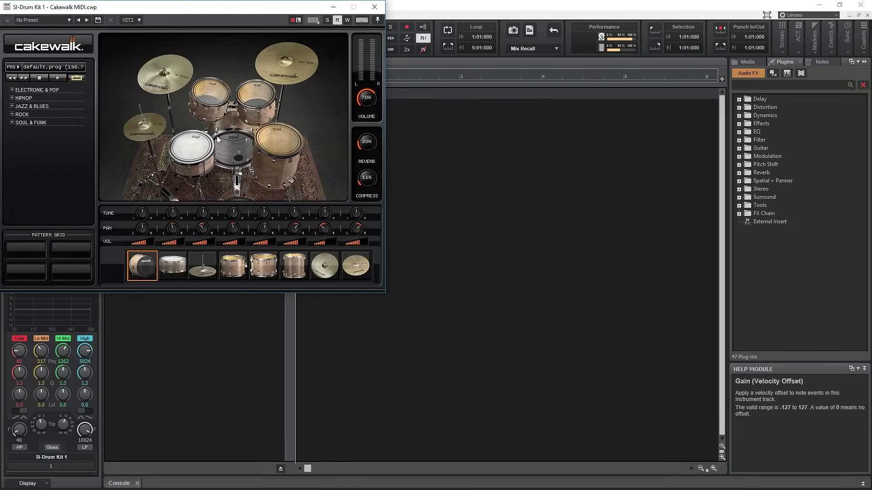
Step: Reposition the SI-Drum Kit window lower and to the right
{"action": "left_click_drag", "start_coordinate": [206, 11], "coordinate": [367, 113]}
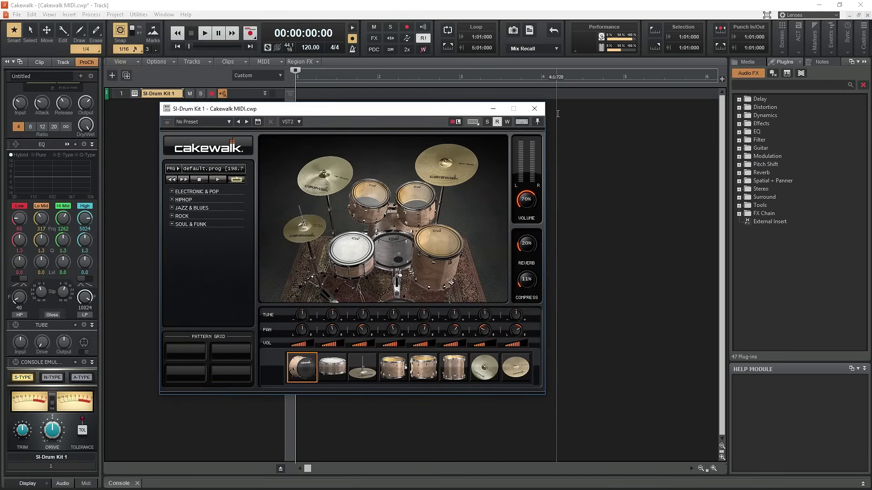
{"action": "left_click", "coordinate": [534, 109]}
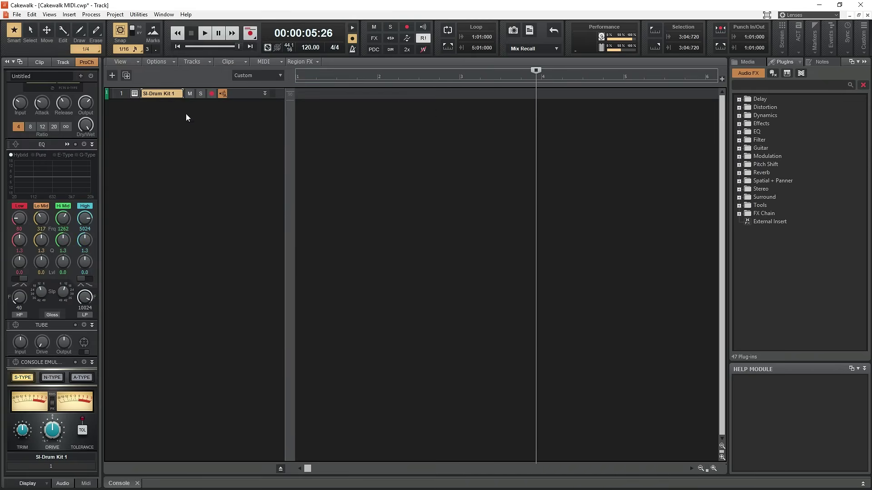
{"action": "left_click", "coordinate": [134, 94]}
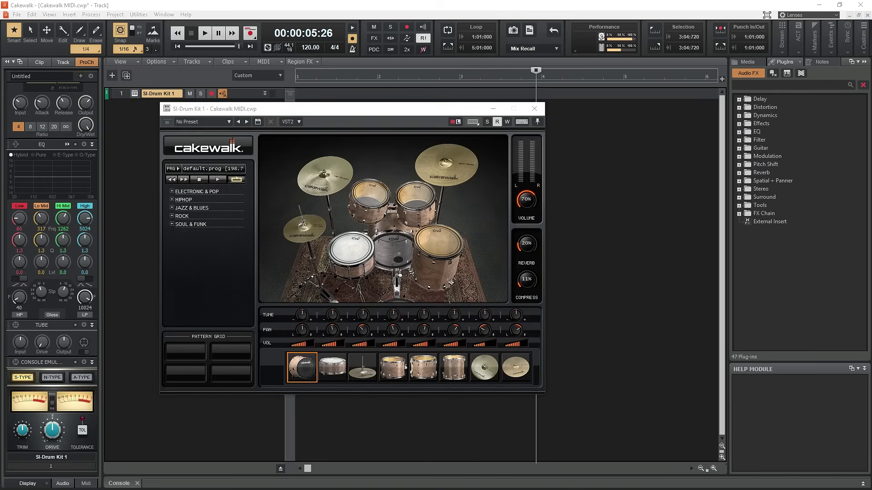
{"action": "left_click_drag", "start_coordinate": [264, 109], "coordinate": [389, 131]}
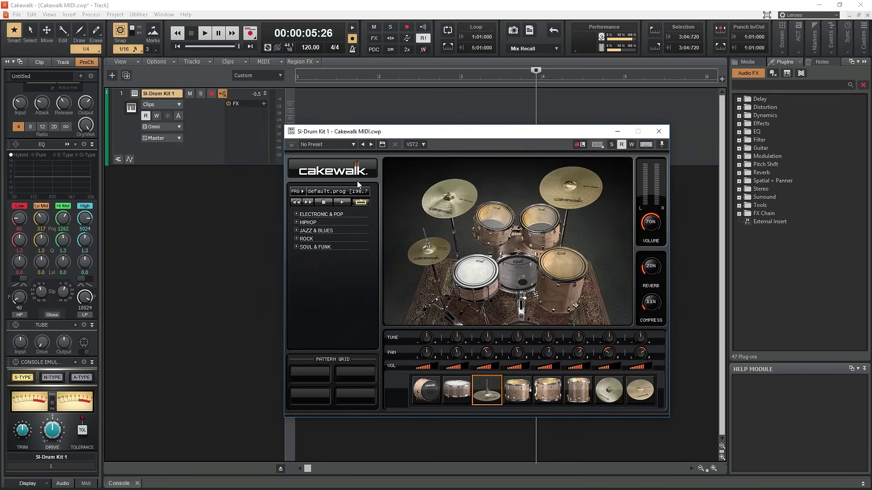
Step: Audition the ROCK pattern CLASSIC and drop it onto the drum track as a clip
{"action": "left_click", "coordinate": [296, 239]}
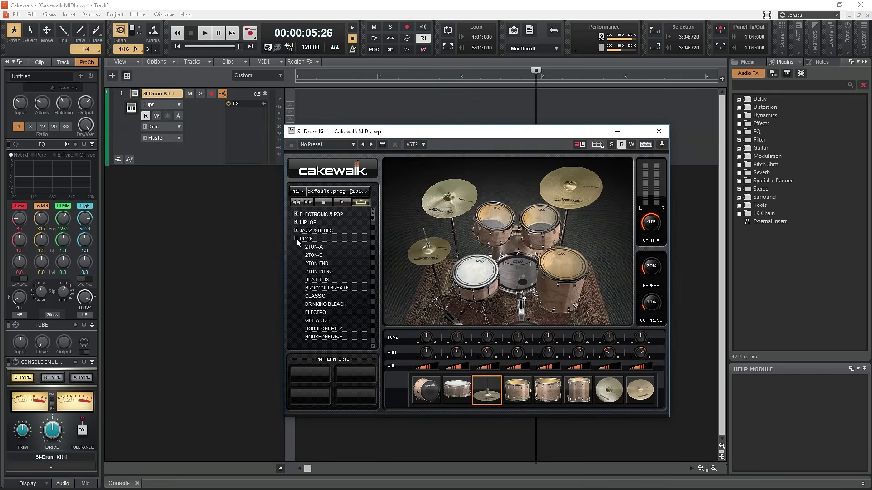
{"action": "left_click", "coordinate": [313, 248]}
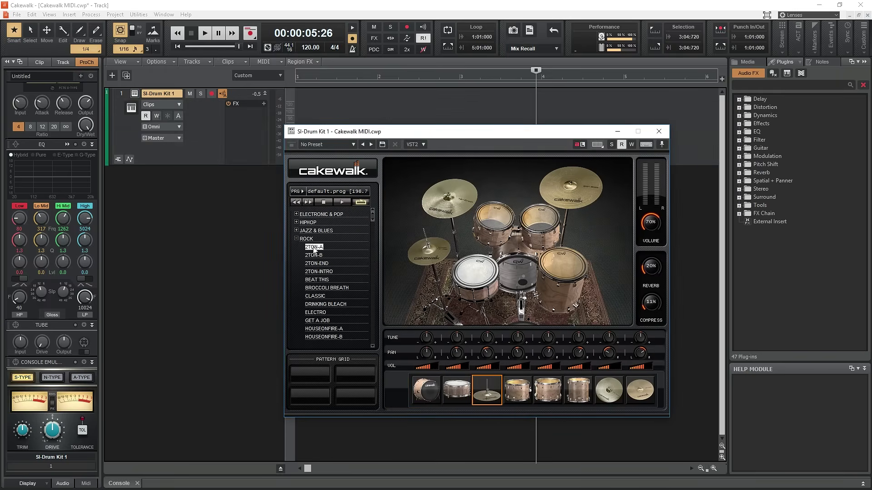
{"action": "double_click", "coordinate": [316, 297]}
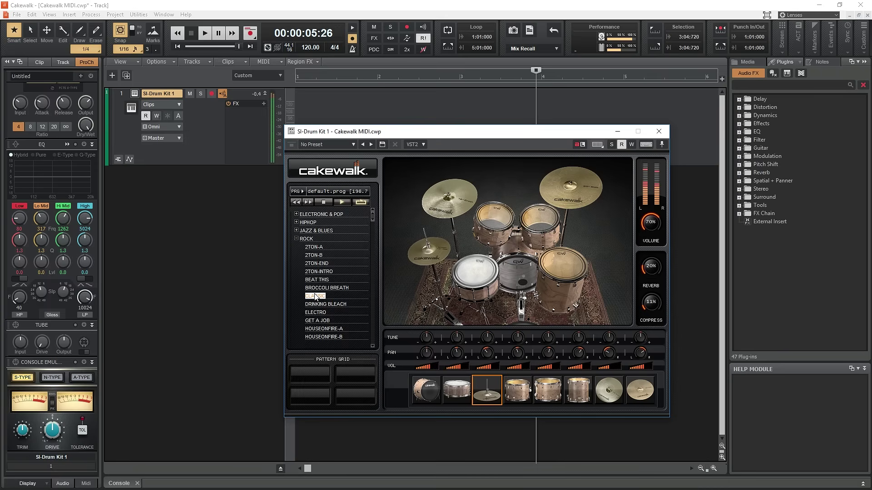
{"action": "left_click", "coordinate": [323, 202]}
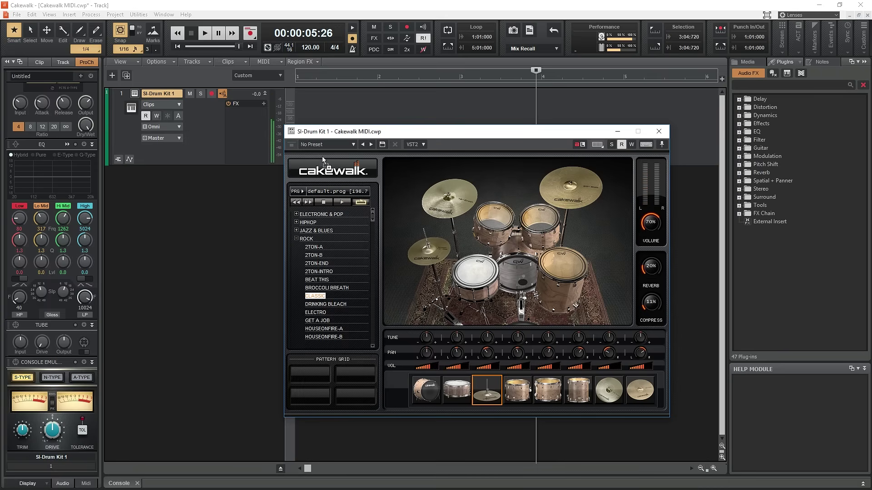
{"action": "left_click_drag", "start_coordinate": [299, 104], "coordinate": [298, 105]}
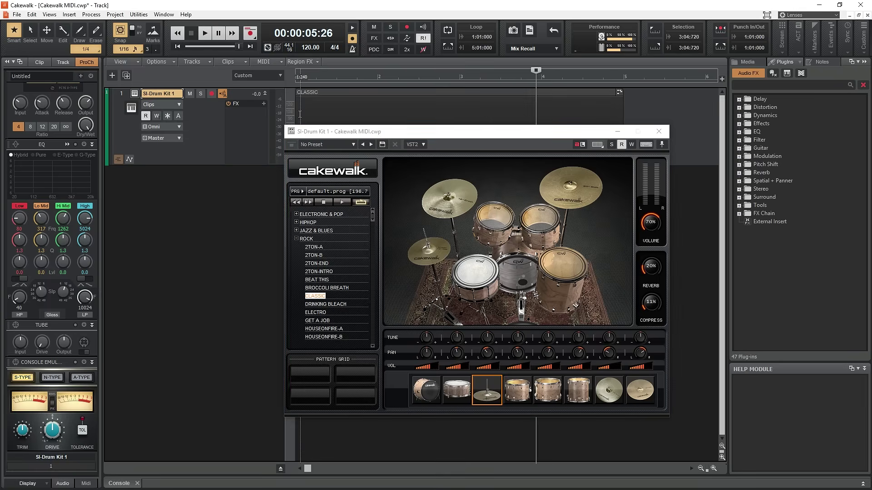
{"action": "left_click_drag", "start_coordinate": [378, 134], "coordinate": [396, 207]}
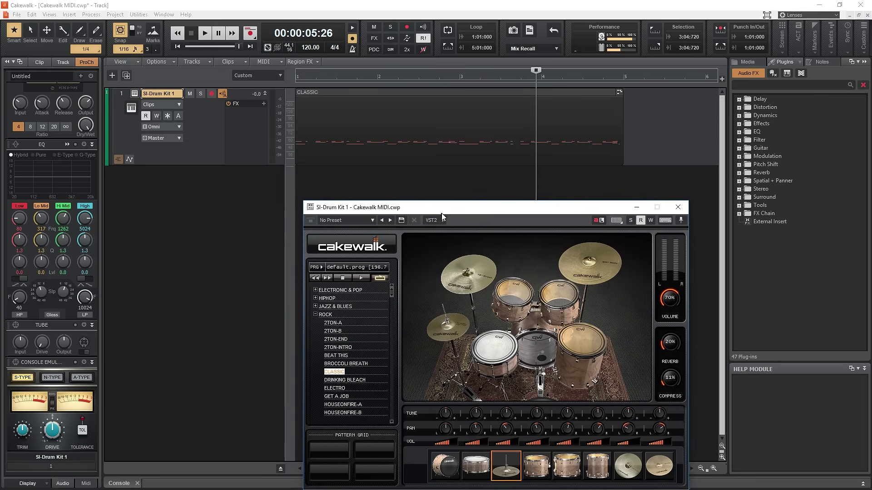
Step: Add an SI-Bass Guitar instrument track to the project
{"action": "right_click", "coordinate": [171, 256]}
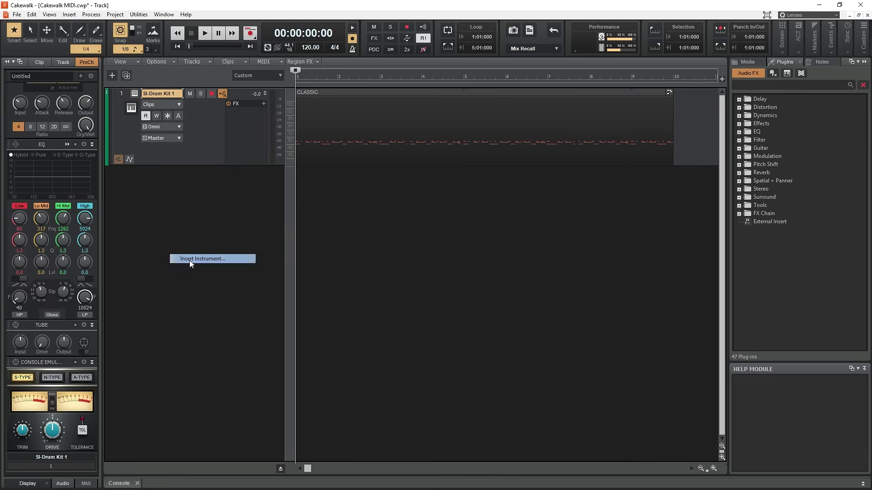
{"action": "left_click", "coordinate": [190, 261]}
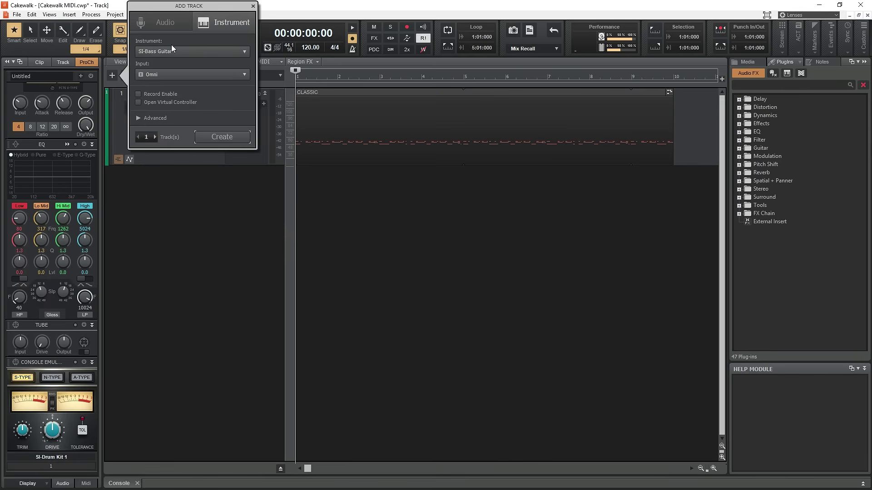
{"action": "left_click", "coordinate": [216, 139]}
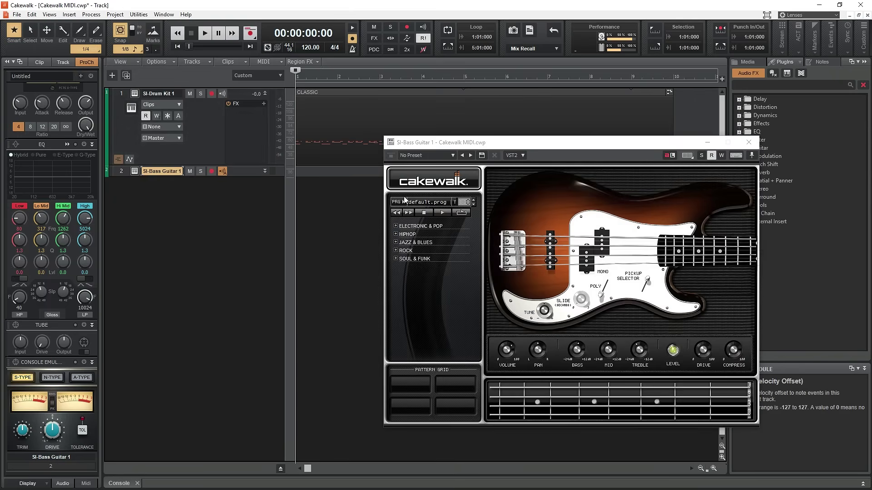
Step: Audition ROCK-02 to ROCK-04, place ROCK-04 on the bass track, enlarge it, close the plugin
{"action": "left_click", "coordinate": [395, 251]}
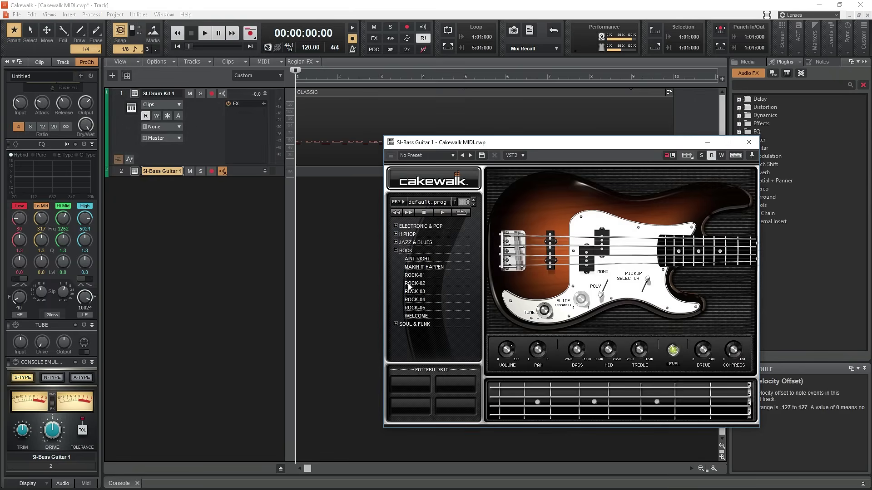
{"action": "left_click", "coordinate": [408, 284]}
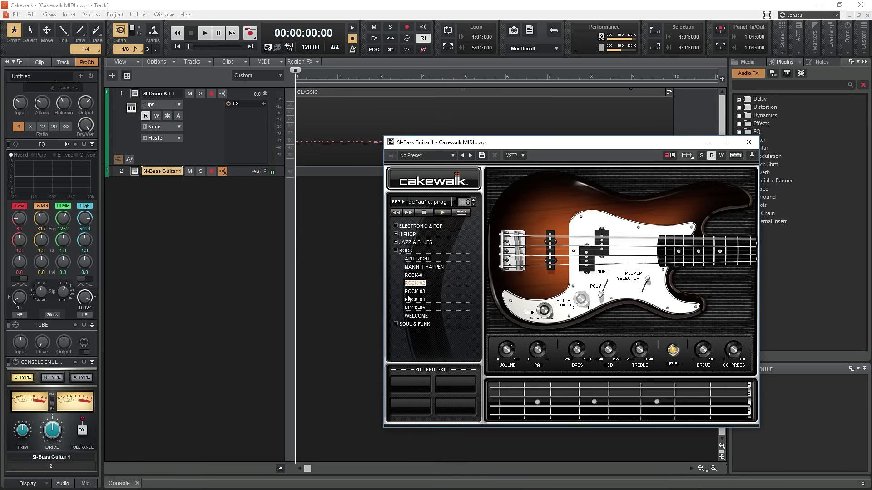
{"action": "left_click", "coordinate": [415, 294]}
{"action": "left_click", "coordinate": [408, 300]}
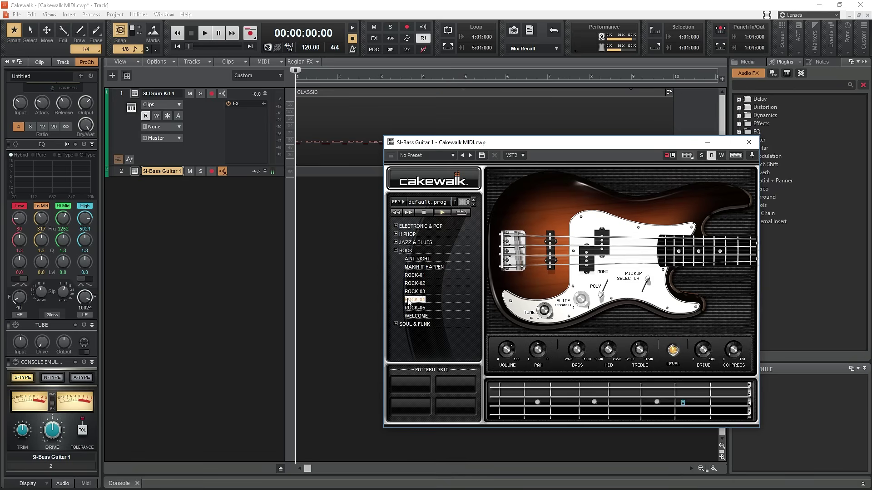
{"action": "left_click_drag", "start_coordinate": [377, 236], "coordinate": [297, 172]}
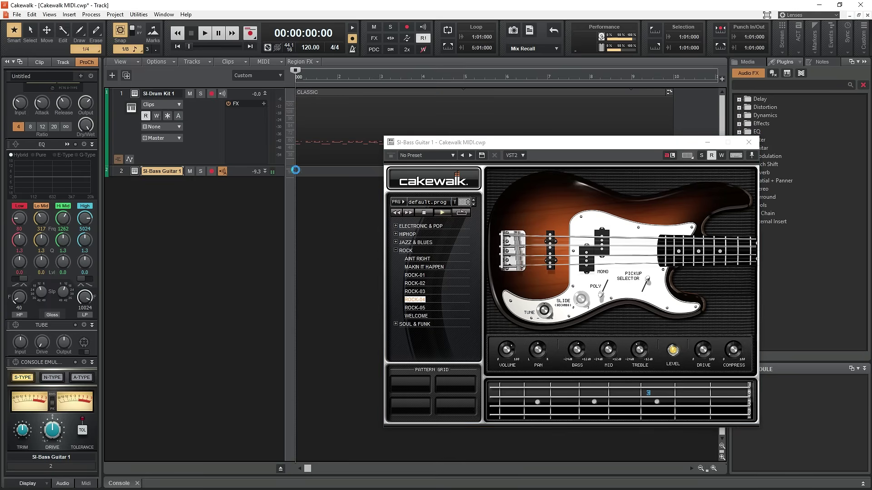
{"action": "left_click_drag", "start_coordinate": [229, 176], "coordinate": [230, 285]}
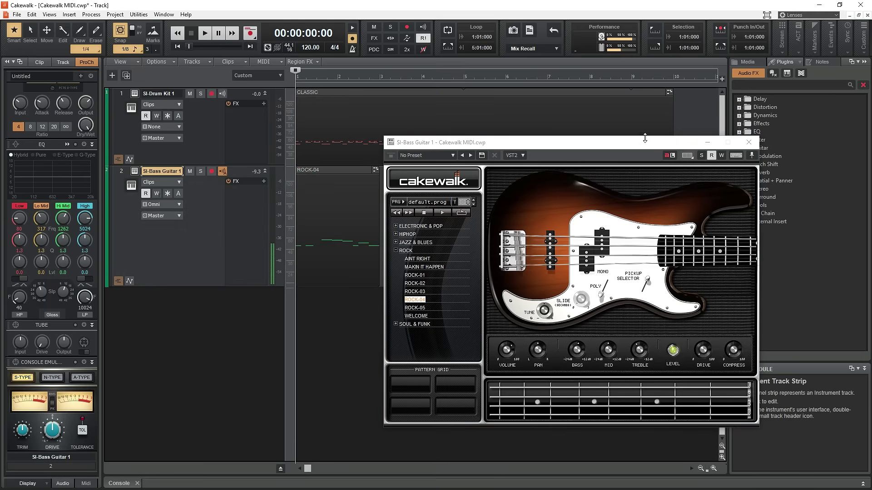
{"action": "left_click", "coordinate": [748, 142]}
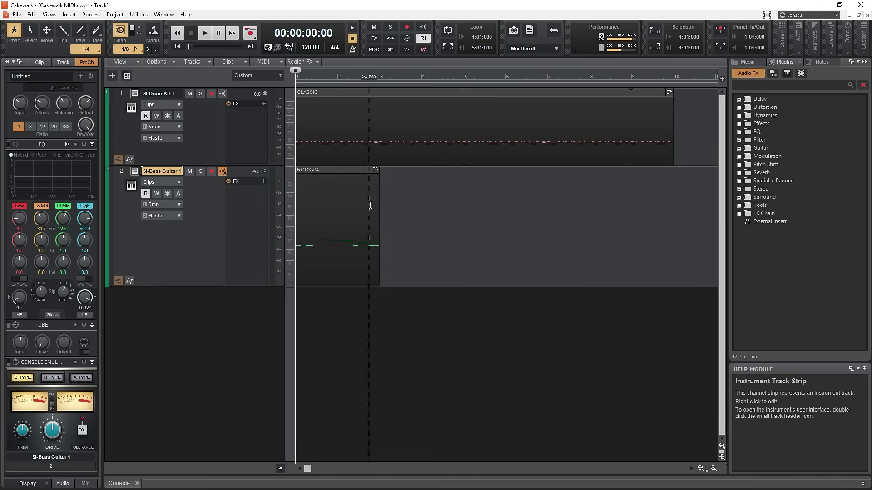
Step: Remove the ROCK-04 clip and open the bass track's Piano Roll, zoomed in five steps horizontally
{"action": "key", "text": "ctrl+z"}
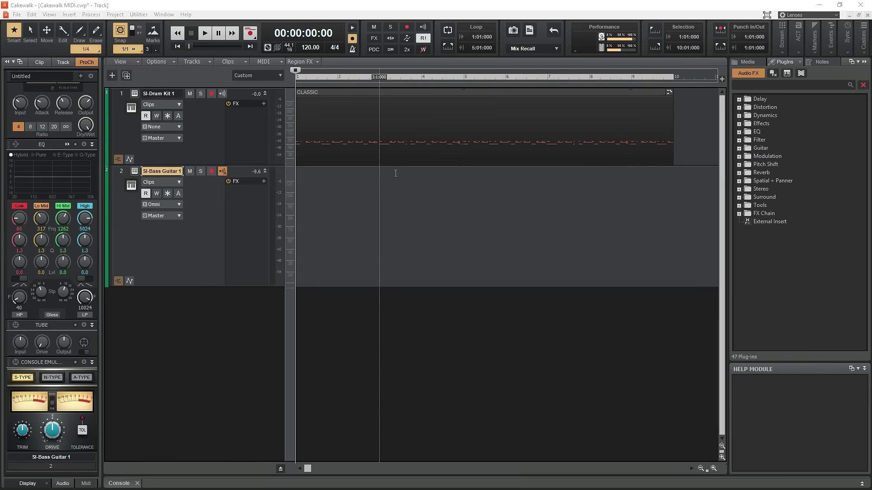
{"action": "right_click", "coordinate": [323, 204]}
{"action": "mouse_move", "coordinate": [343, 218]}
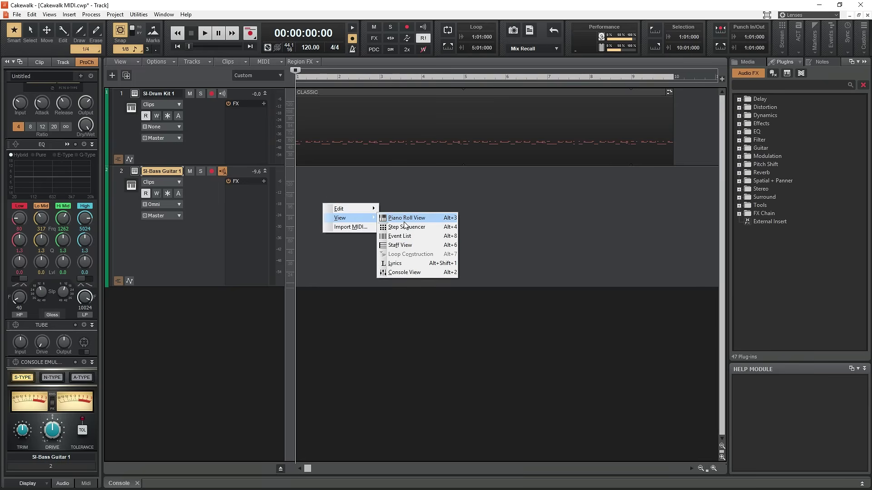
{"action": "left_click", "coordinate": [406, 219]}
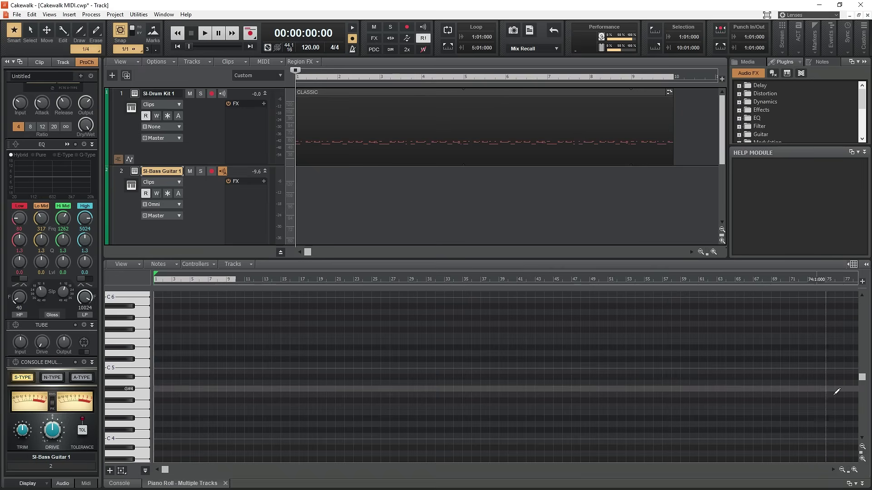
{"action": "left_click", "coordinate": [854, 470]}
{"action": "left_click", "coordinate": [854, 470]}
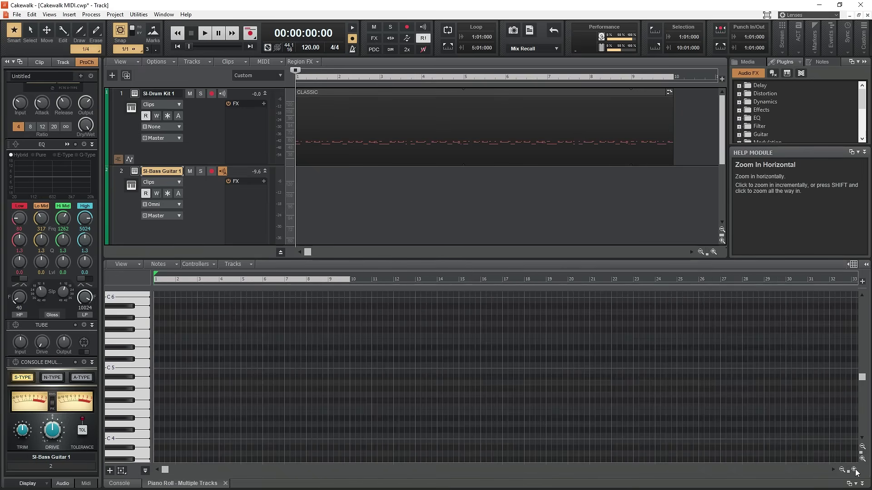
{"action": "left_click", "coordinate": [854, 470]}
{"action": "left_click", "coordinate": [854, 470]}
{"action": "left_click", "coordinate": [854, 470]}
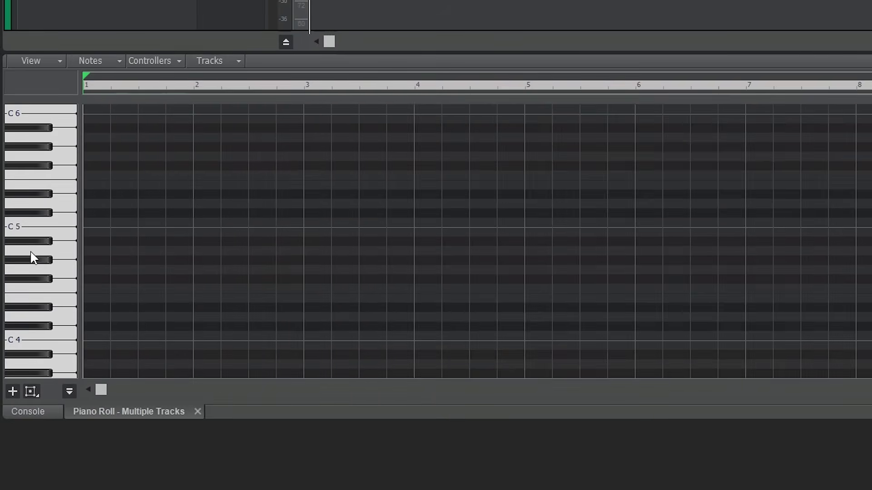
Step: Draw low bass notes across bars 1–2, a higher run, and stretch the A3 note toward bar 4
{"action": "left_click_drag", "start_coordinate": [83, 363], "coordinate": [165, 363]}
{"action": "mouse_move", "coordinate": [167, 363]}
{"action": "left_mouse_down"}
{"action": "mouse_move", "coordinate": [245, 366]}
{"action": "mouse_move", "coordinate": [193, 363]}
{"action": "left_mouse_up"}
{"action": "mouse_move", "coordinate": [195, 298]}
{"action": "left_mouse_down"}
{"action": "mouse_move", "coordinate": [238, 298]}
{"action": "mouse_move", "coordinate": [208, 298]}
{"action": "mouse_move", "coordinate": [214, 317]}
{"action": "mouse_move", "coordinate": [248, 346]}
{"action": "left_mouse_up"}
{"action": "left_click_drag", "start_coordinate": [250, 327], "coordinate": [275, 327]}
{"action": "left_click_drag", "start_coordinate": [277, 317], "coordinate": [302, 317]}
{"action": "left_click_drag", "start_coordinate": [304, 365], "coordinate": [413, 365]}
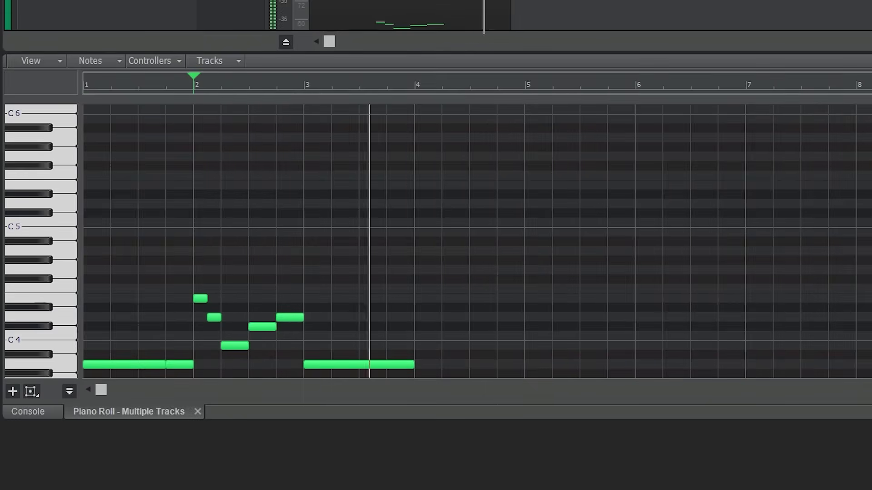
{"action": "left_click_drag", "start_coordinate": [165, 364], "coordinate": [110, 365]}
{"action": "double_click", "coordinate": [124, 298]}
{"action": "key", "text": "Return"}
Step: Redraw the run as short notes between bars 2 and 3, lengthen B3, and play from bar 1
{"action": "left_click_drag", "start_coordinate": [235, 346], "coordinate": [168, 345]}
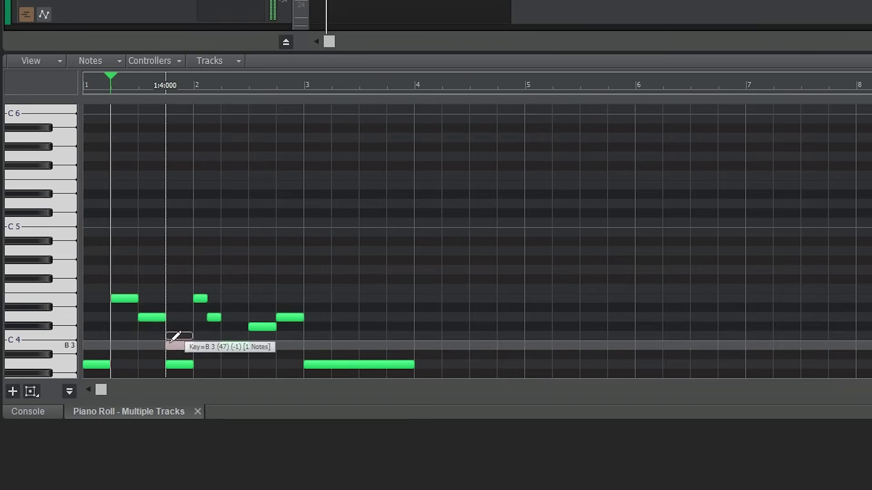
{"action": "mouse_move", "coordinate": [262, 327]}
{"action": "left_mouse_down"}
{"action": "mouse_move", "coordinate": [179, 327]}
{"action": "mouse_move", "coordinate": [151, 317]}
{"action": "left_mouse_up"}
{"action": "left_click", "coordinate": [186, 298]}
{"action": "left_click_drag", "start_coordinate": [193, 299], "coordinate": [208, 299]}
{"action": "mouse_move", "coordinate": [208, 365]}
{"action": "left_mouse_down"}
{"action": "mouse_move", "coordinate": [249, 356]}
{"action": "mouse_move", "coordinate": [211, 366]}
{"action": "left_mouse_up"}
{"action": "left_click_drag", "start_coordinate": [221, 299], "coordinate": [248, 299]}
{"action": "mouse_move", "coordinate": [250, 317]}
{"action": "left_mouse_down"}
{"action": "mouse_move", "coordinate": [262, 318]}
{"action": "mouse_move", "coordinate": [288, 348]}
{"action": "mouse_move", "coordinate": [268, 349]}
{"action": "mouse_move", "coordinate": [274, 327]}
{"action": "left_mouse_up"}
{"action": "left_click_drag", "start_coordinate": [304, 365], "coordinate": [330, 365]}
{"action": "key", "text": "space"}
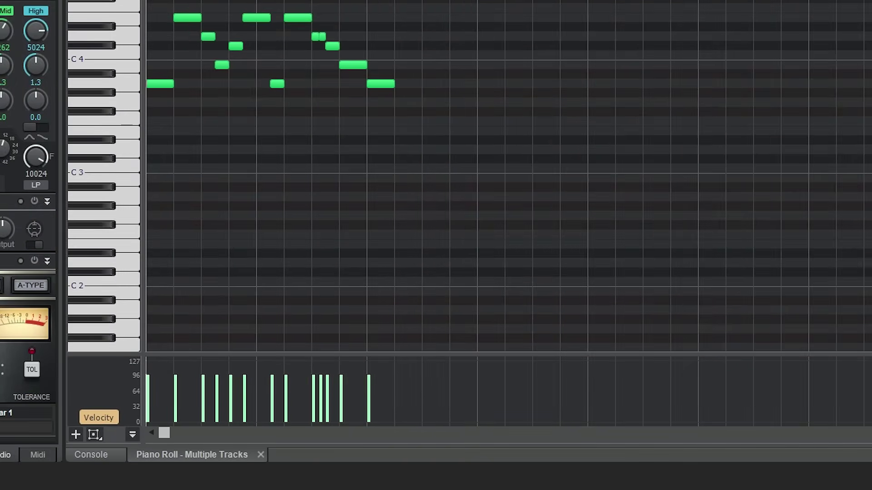
Step: Lower two notes' velocities, move the Db4 note up to D4, and adjust three more velocities
{"action": "left_click_drag", "start_coordinate": [177, 376], "coordinate": [228, 387]}
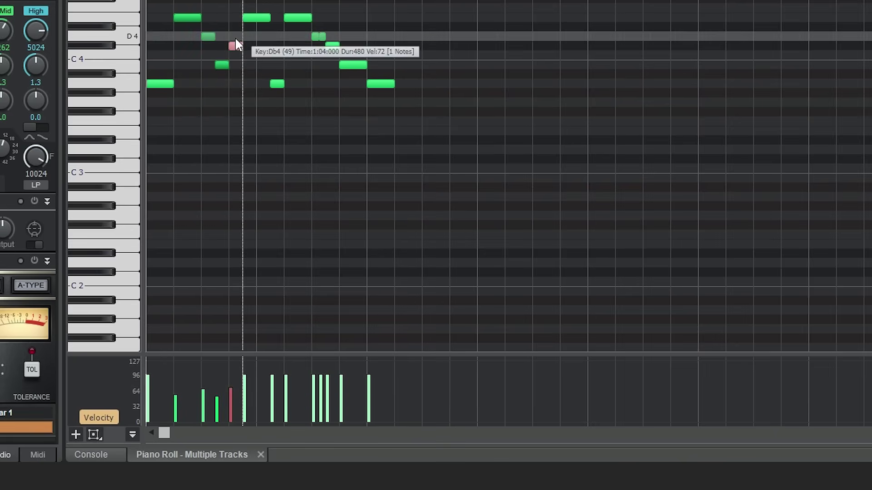
{"action": "left_click_drag", "start_coordinate": [232, 48], "coordinate": [233, 39]}
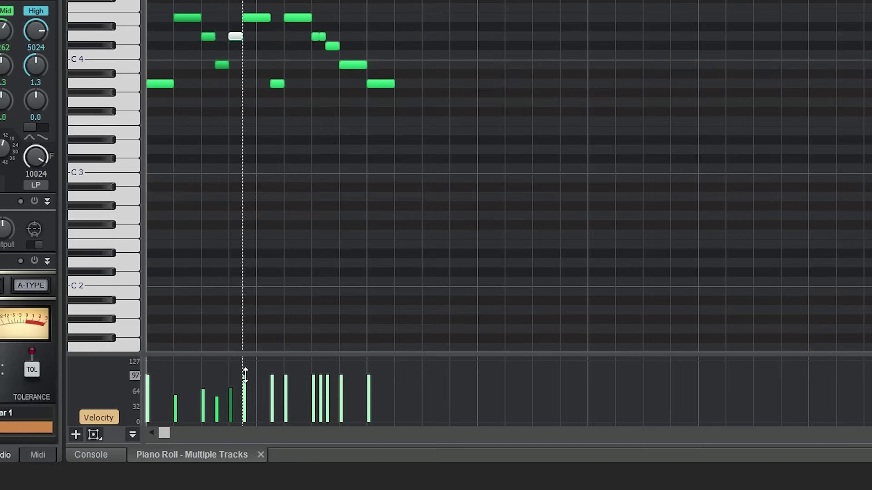
{"action": "left_click_drag", "start_coordinate": [245, 375], "coordinate": [327, 369]}
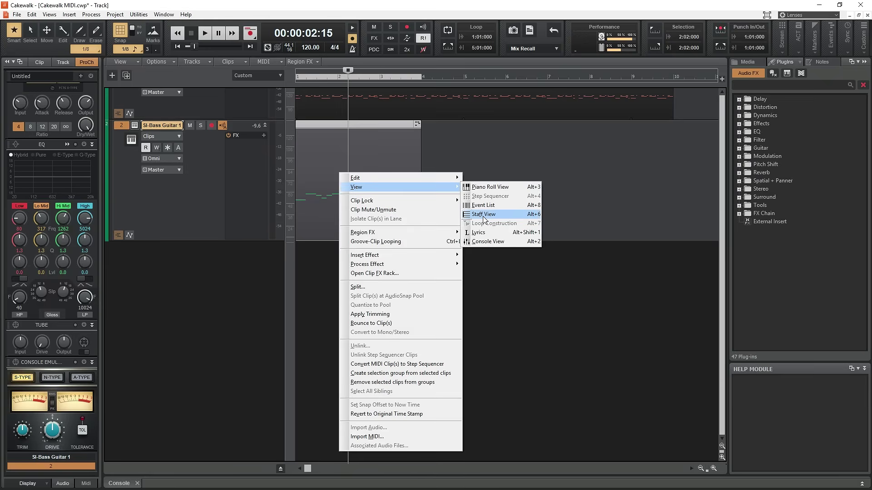
{"action": "left_click", "coordinate": [478, 214]}
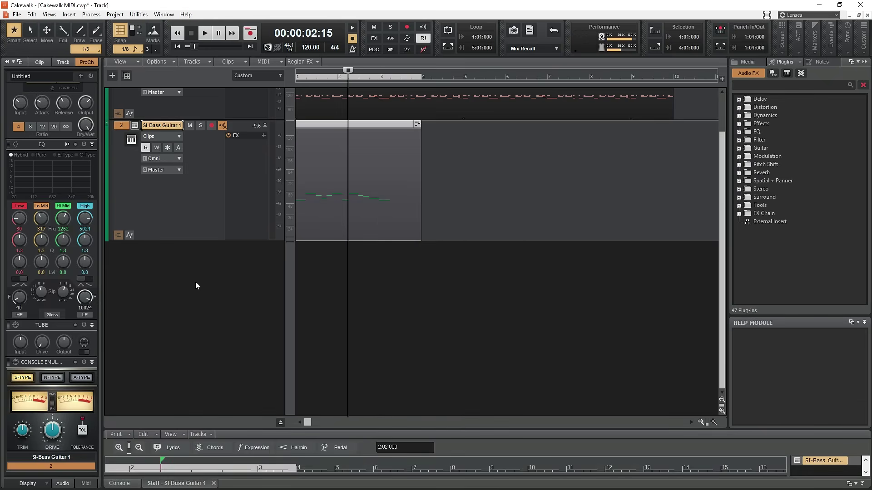
{"action": "left_click_drag", "start_coordinate": [152, 273], "coordinate": [146, 58]}
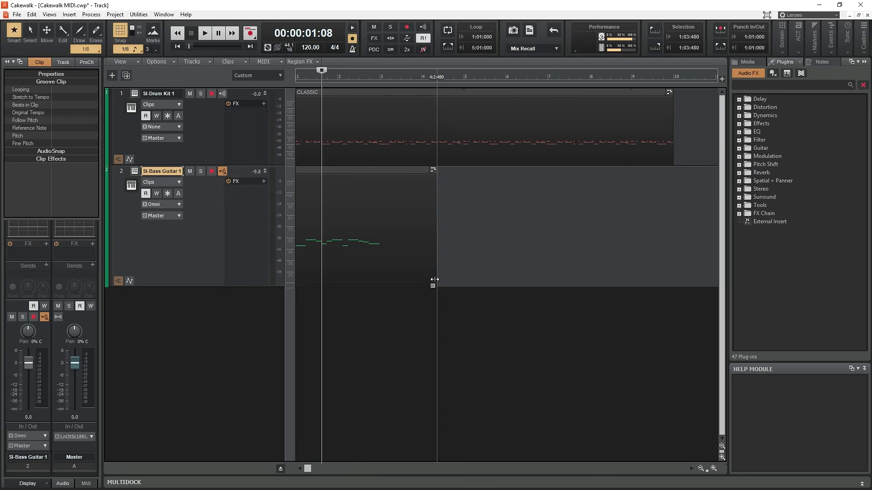
Step: Trim the bass clip, enable Groove-Clip Looping, extend it to bar 9, and trim the drum clip to match
{"action": "left_click_drag", "start_coordinate": [435, 278], "coordinate": [381, 270]}
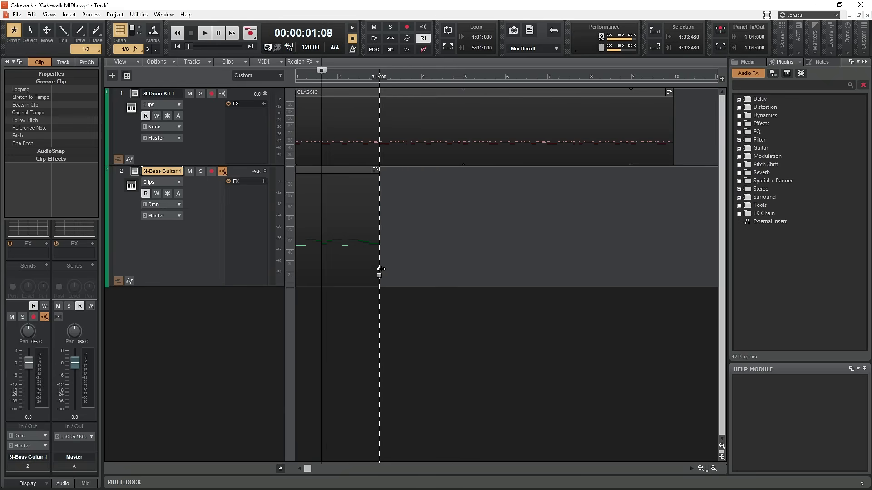
{"action": "right_click", "coordinate": [344, 273]}
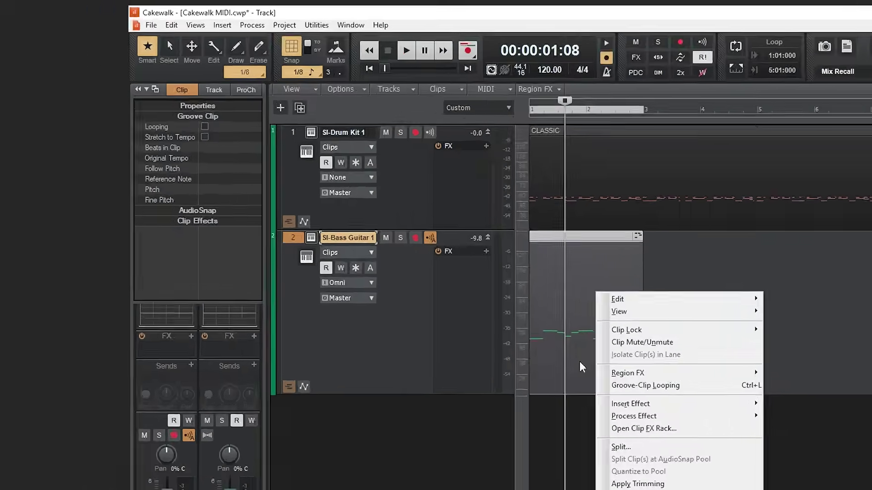
{"action": "left_click", "coordinate": [56, 89]}
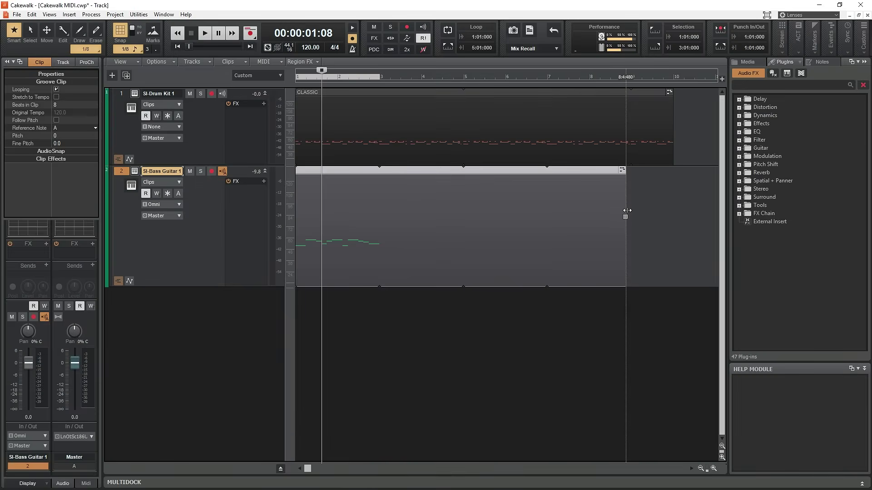
{"action": "left_click_drag", "start_coordinate": [627, 210], "coordinate": [630, 213]}
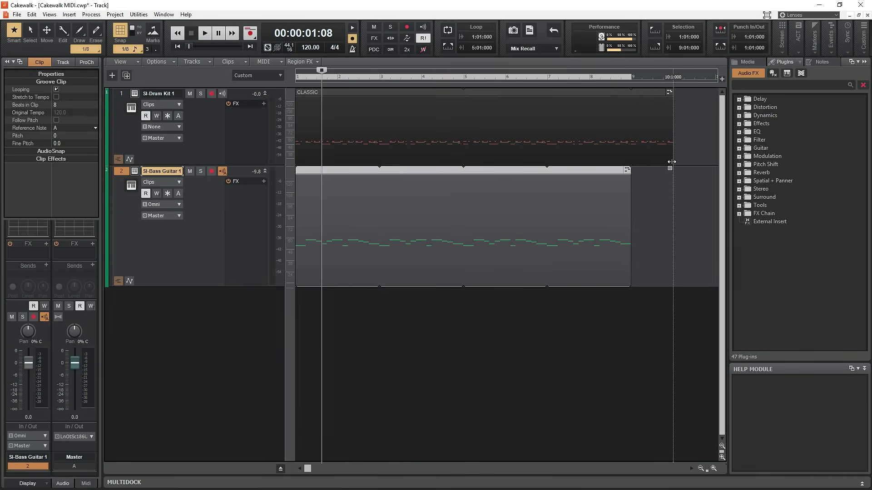
{"action": "left_click_drag", "start_coordinate": [671, 162], "coordinate": [629, 162]}
Step: Rewind and briefly play back the drum and bass clips
{"action": "left_click", "coordinate": [652, 218]}
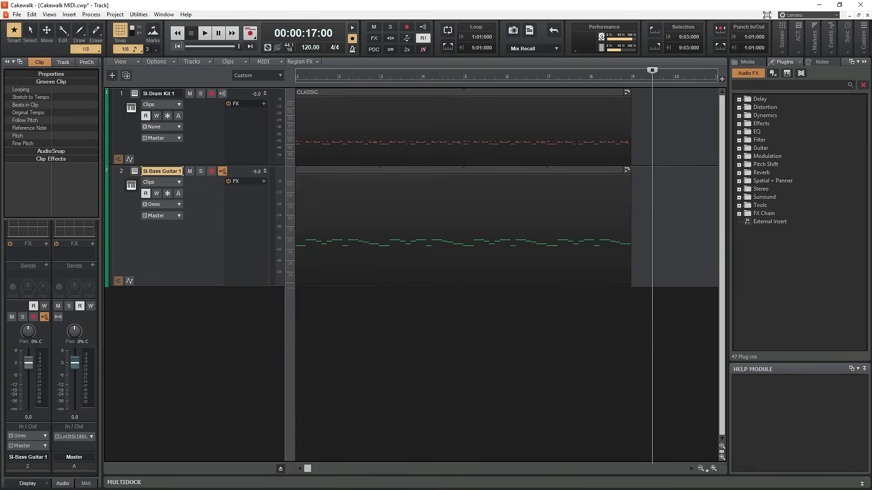
{"action": "left_click", "coordinate": [177, 32]}
{"action": "left_click", "coordinate": [204, 33]}
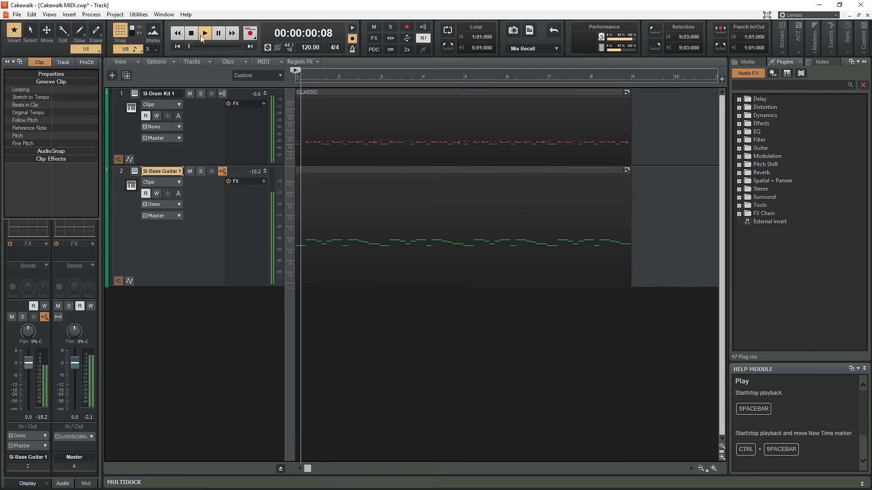
{"action": "left_click", "coordinate": [191, 33]}
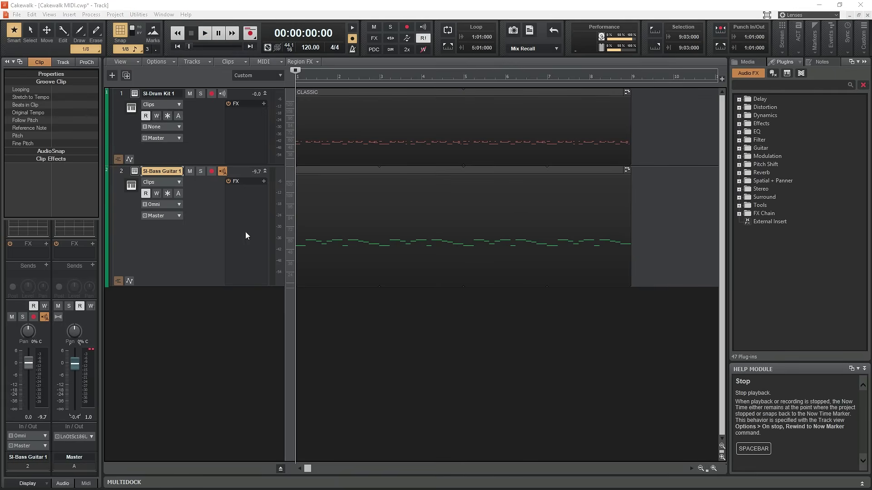
Step: Set the drum track's input to MPD218 MIDI Omni, replacing the Scarlett MIDI Omni choice
{"action": "left_click", "coordinate": [179, 127]}
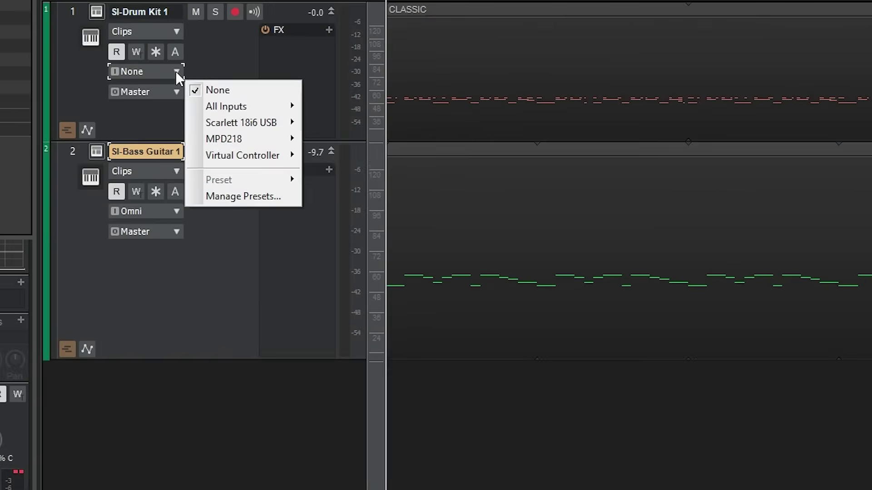
{"action": "mouse_move", "coordinate": [287, 125]}
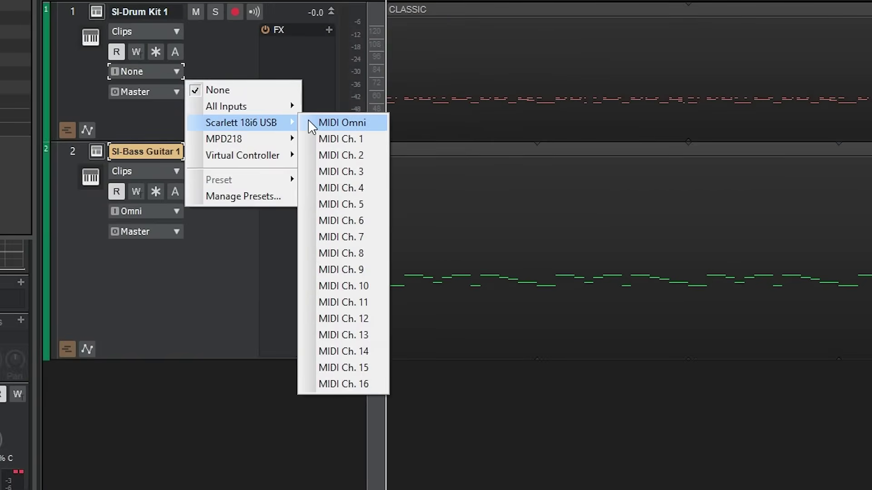
{"action": "left_click", "coordinate": [312, 124]}
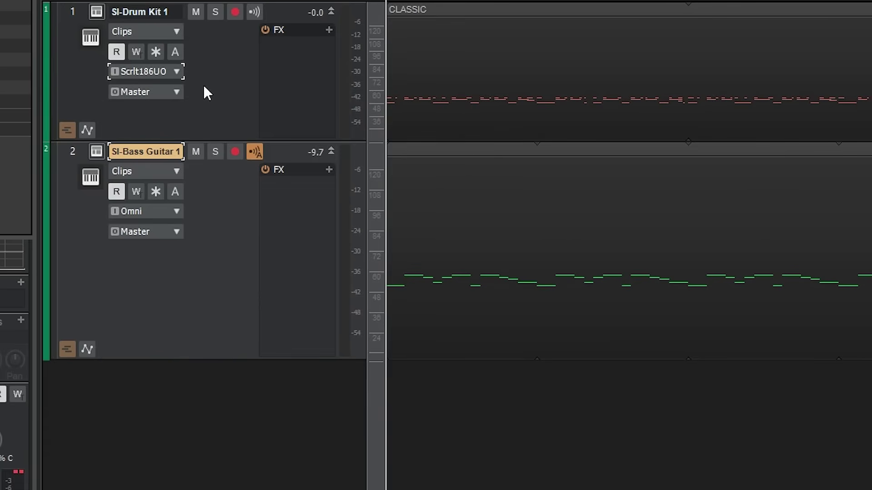
{"action": "left_click", "coordinate": [178, 71]}
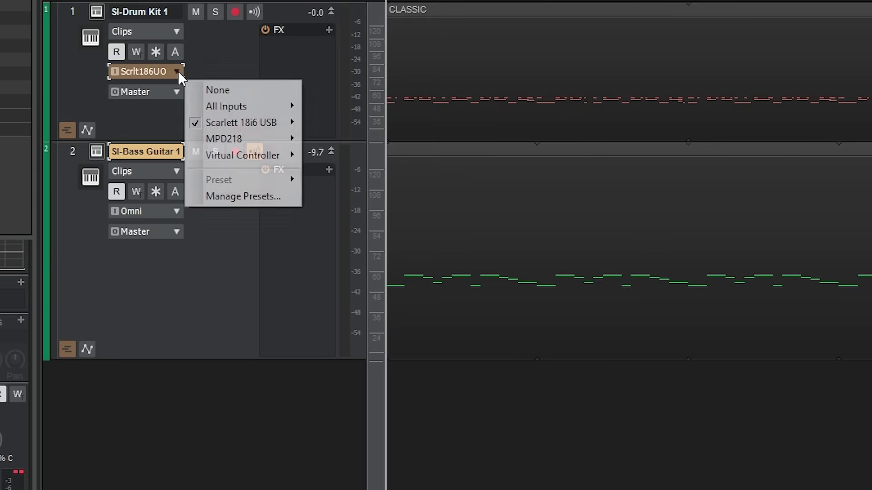
{"action": "mouse_move", "coordinate": [286, 123]}
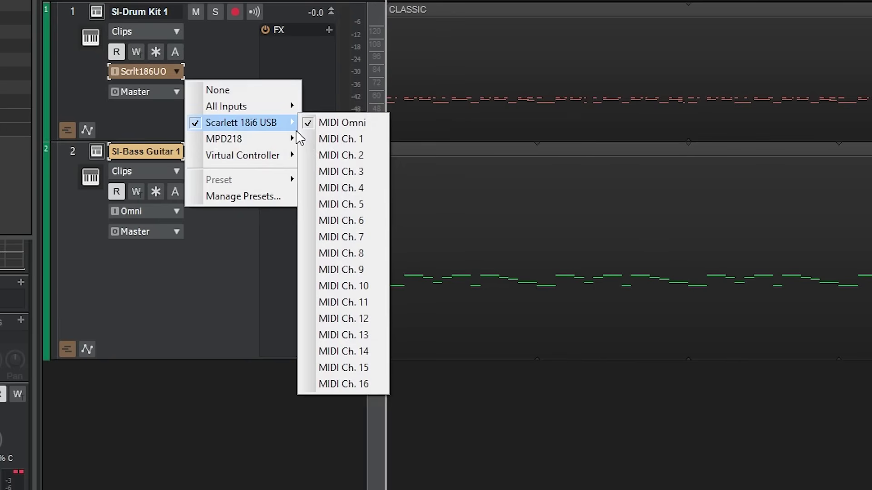
{"action": "mouse_move", "coordinate": [290, 138]}
{"action": "left_click", "coordinate": [323, 140]}
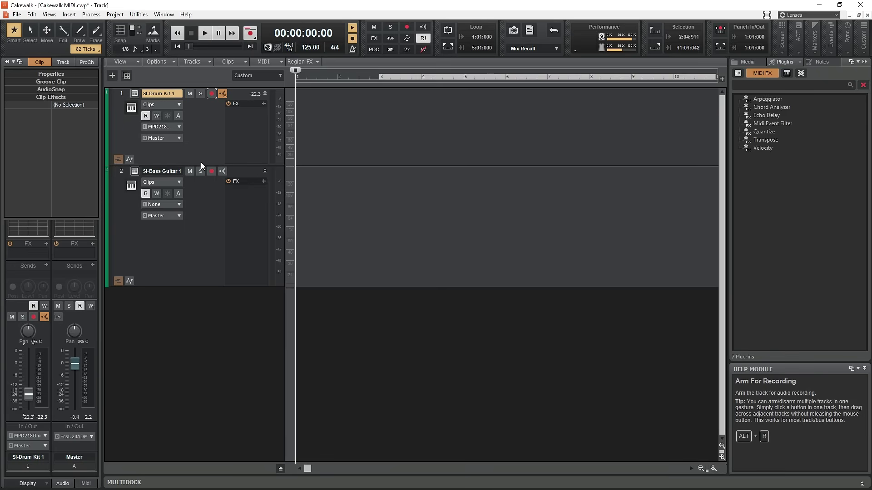
Step: Arm the SI-Drum Kit track, record the drum-pad performance as Record 20, then play it back
{"action": "left_click", "coordinate": [212, 93]}
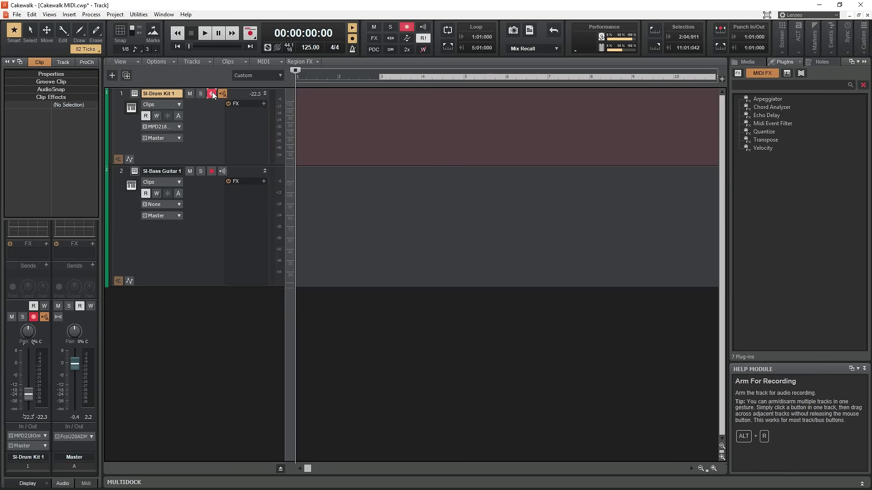
{"action": "left_click", "coordinate": [251, 34]}
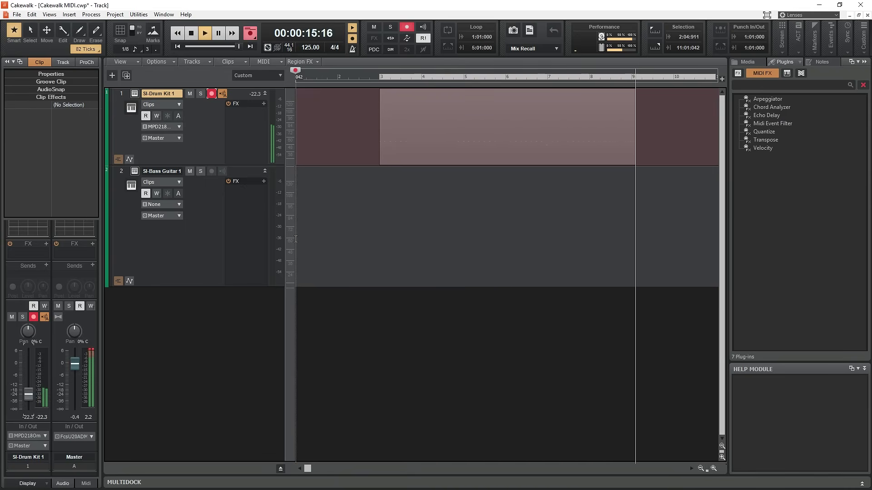
{"action": "key", "text": "space"}
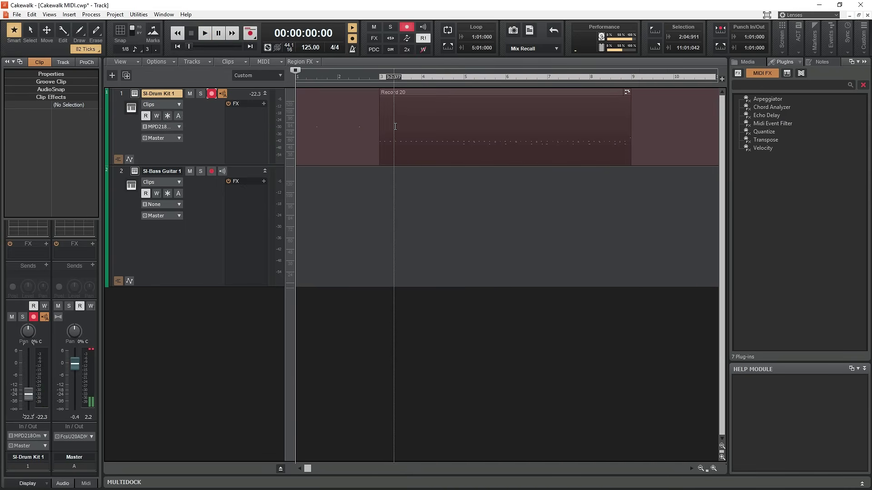
{"action": "key", "text": "space"}
{"action": "key", "text": "space"}
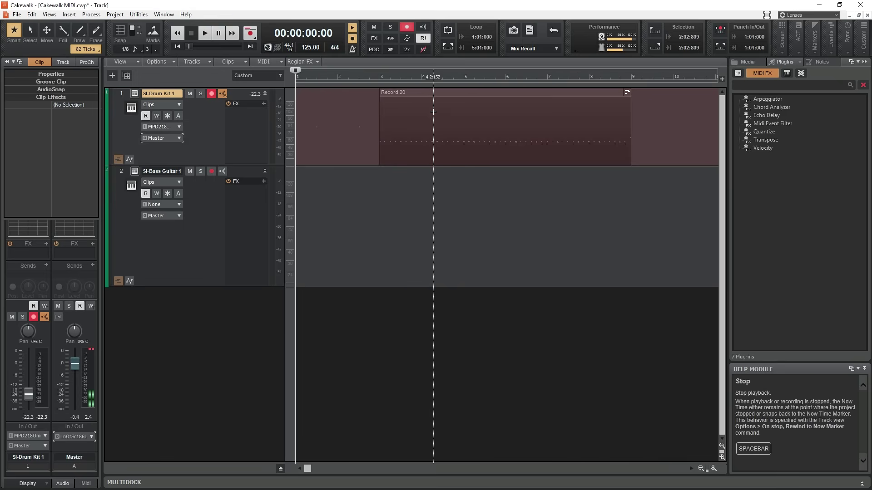
Step: Apply Quantize to the Record 20 clip via Process Effect > MIDI Effects > Uncategorized
{"action": "right_click", "coordinate": [434, 112]}
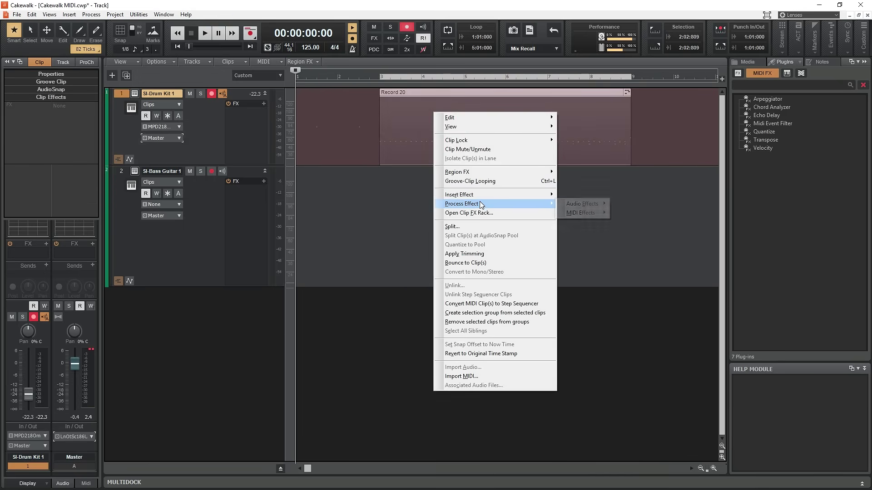
{"action": "mouse_move", "coordinate": [482, 204]}
{"action": "mouse_move", "coordinate": [590, 214]}
{"action": "mouse_move", "coordinate": [650, 228]}
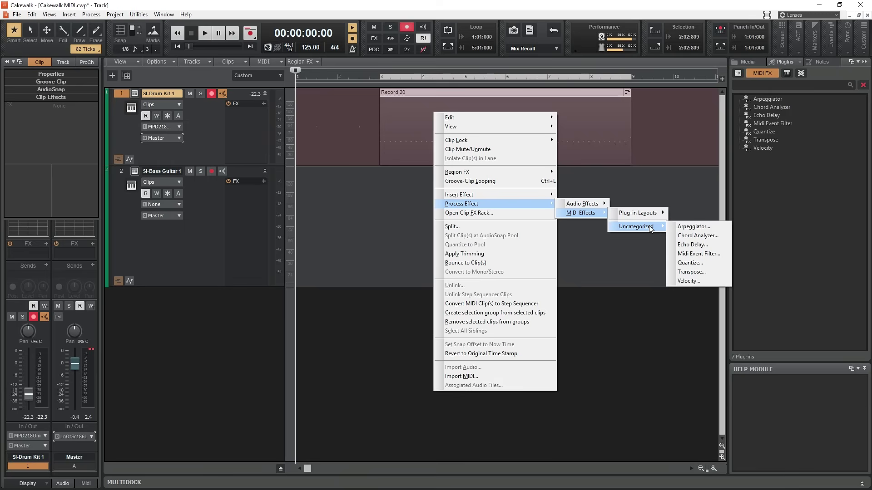
{"action": "left_click", "coordinate": [703, 263]}
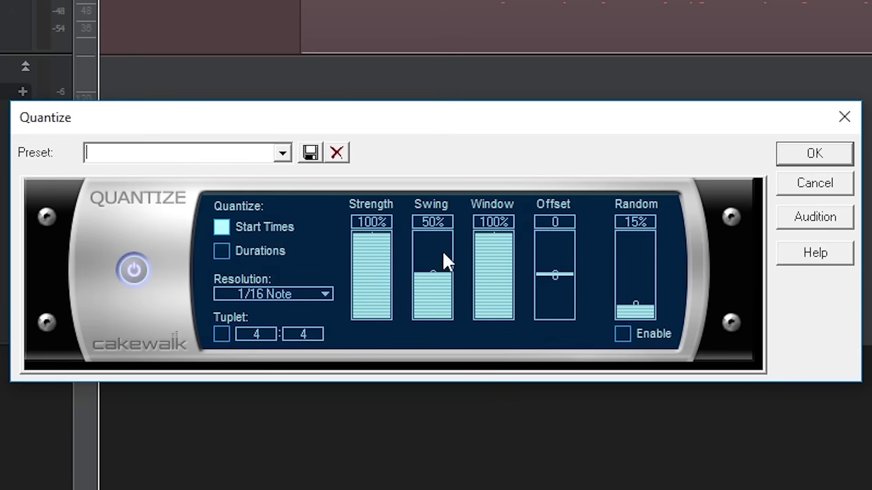
Step: Lower the drum clip's quantize Strength to 87% and Swing to 42% at 1/16 Note resolution
{"action": "mouse_move", "coordinate": [377, 239]}
{"action": "left_mouse_down"}
{"action": "mouse_move", "coordinate": [378, 298]}
{"action": "mouse_move", "coordinate": [378, 250]}
{"action": "left_mouse_up"}
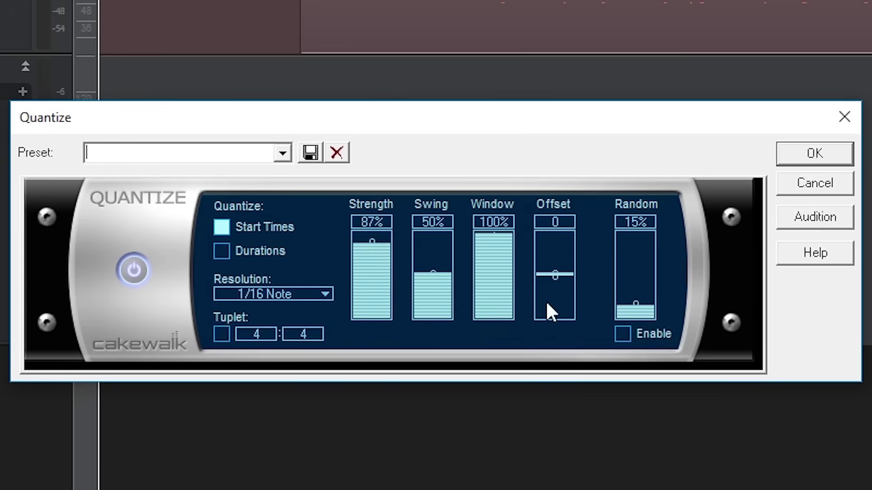
{"action": "left_click_drag", "start_coordinate": [432, 272], "coordinate": [432, 280]}
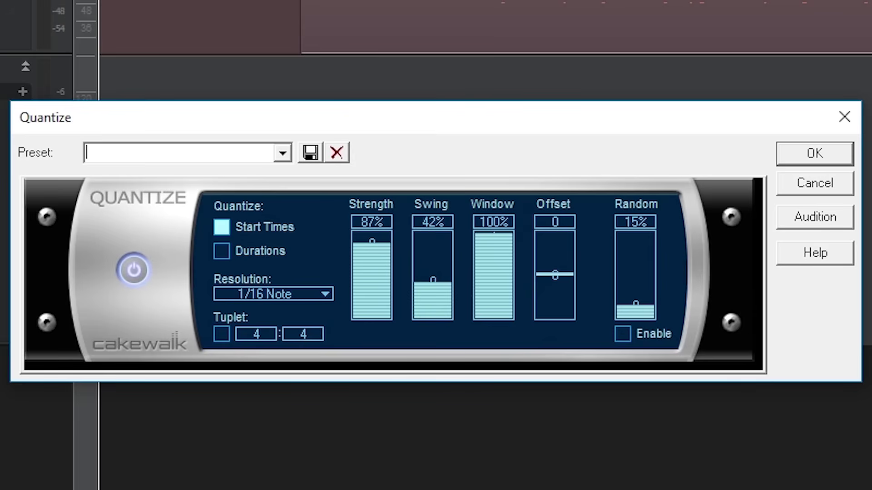
Step: Apply the quantize to the drum clip with 41% swing, 82% window and slightly raised random
{"action": "left_click_drag", "start_coordinate": [433, 280], "coordinate": [433, 281]}
{"action": "left_click_drag", "start_coordinate": [502, 236], "coordinate": [503, 248]}
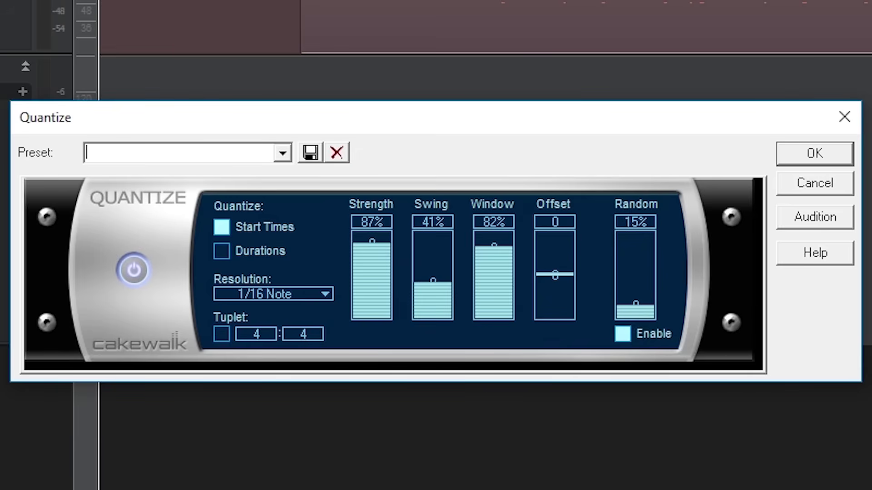
{"action": "left_click_drag", "start_coordinate": [636, 303], "coordinate": [636, 300]}
{"action": "left_click", "coordinate": [811, 154]}
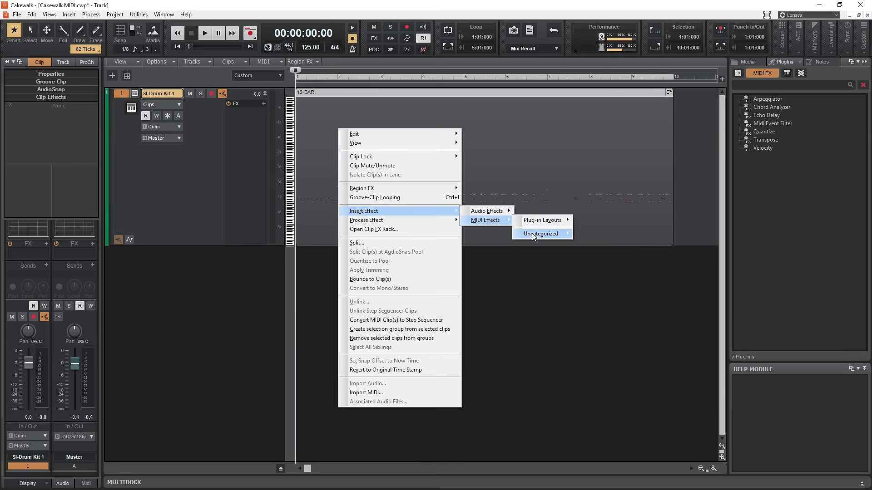
Step: Insert a Velocity effect set to Change by 67, randomized with amount 19 and tendency 3
{"action": "mouse_move", "coordinate": [534, 236]}
{"action": "left_click", "coordinate": [595, 290]}
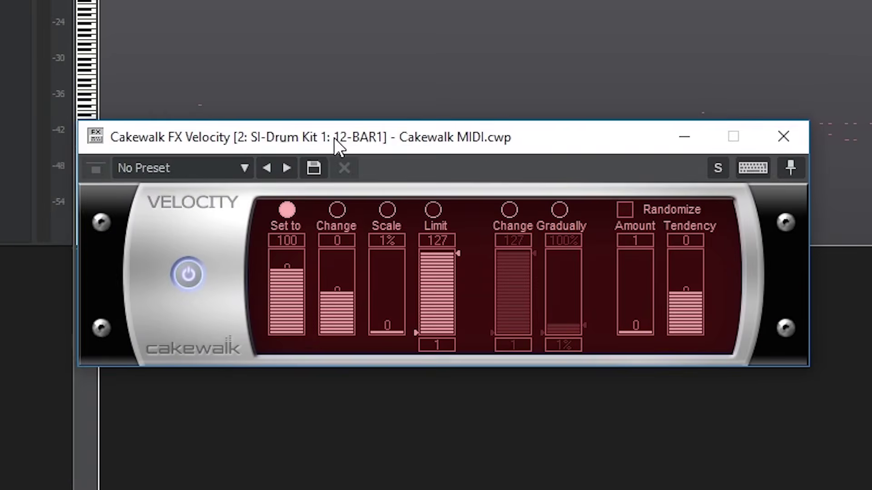
{"action": "left_click", "coordinate": [340, 212]}
{"action": "left_click_drag", "start_coordinate": [331, 289], "coordinate": [331, 268]}
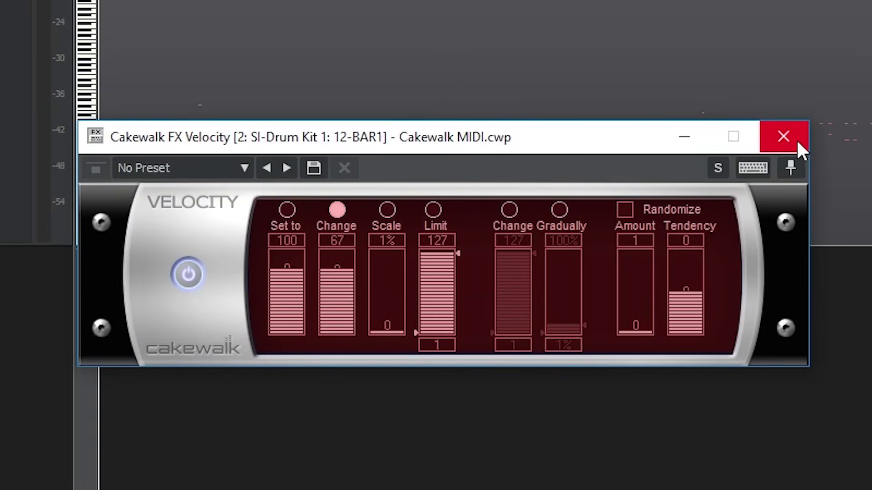
{"action": "left_click_drag", "start_coordinate": [634, 331], "coordinate": [635, 321]}
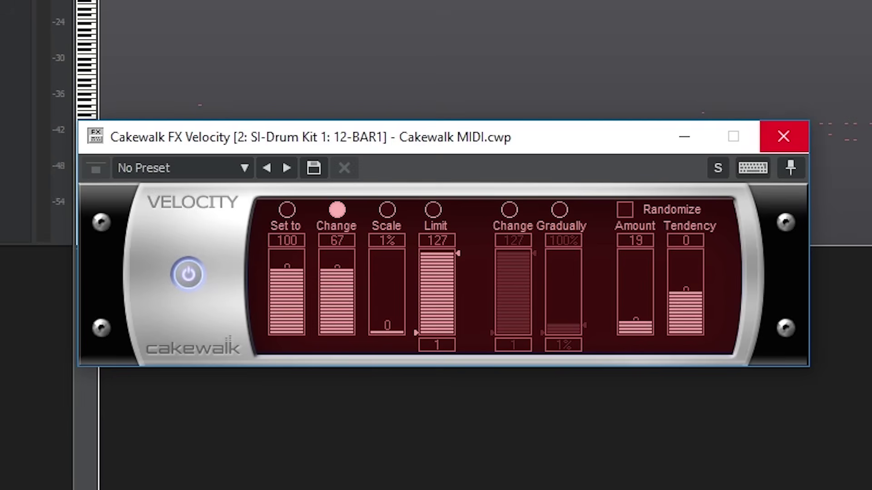
{"action": "left_click_drag", "start_coordinate": [688, 292], "coordinate": [688, 282]}
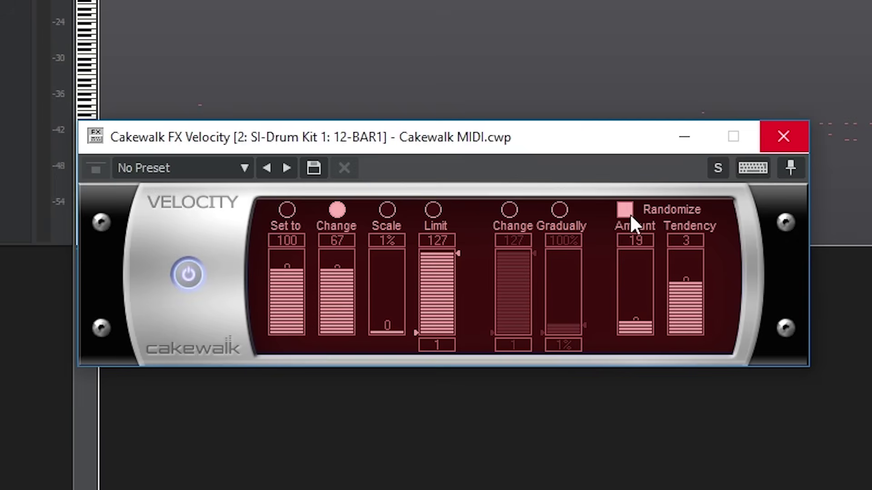